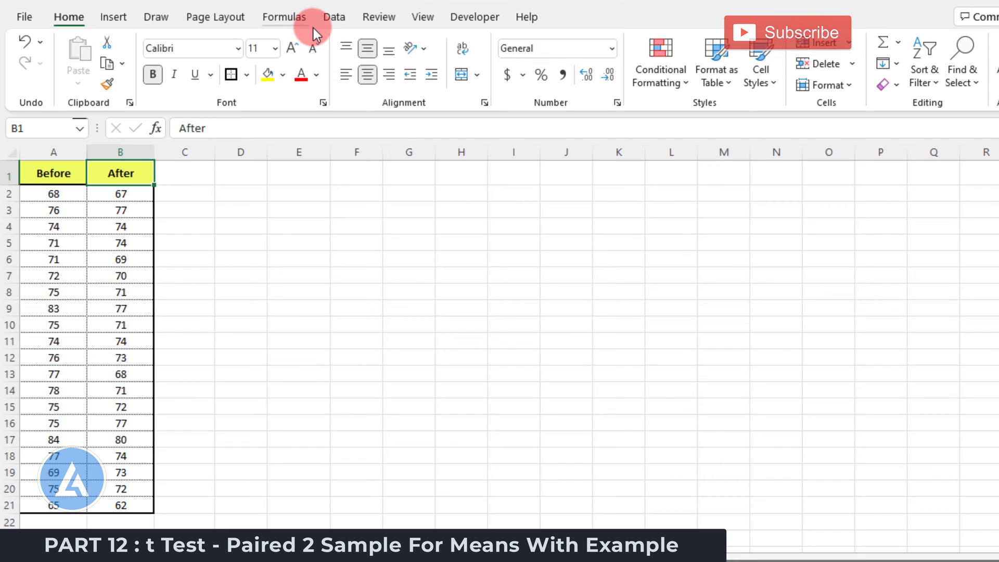
- Open the t-Test: Paired Two Sample for Means tool from the Data Analysis tools
left_click(335, 24)
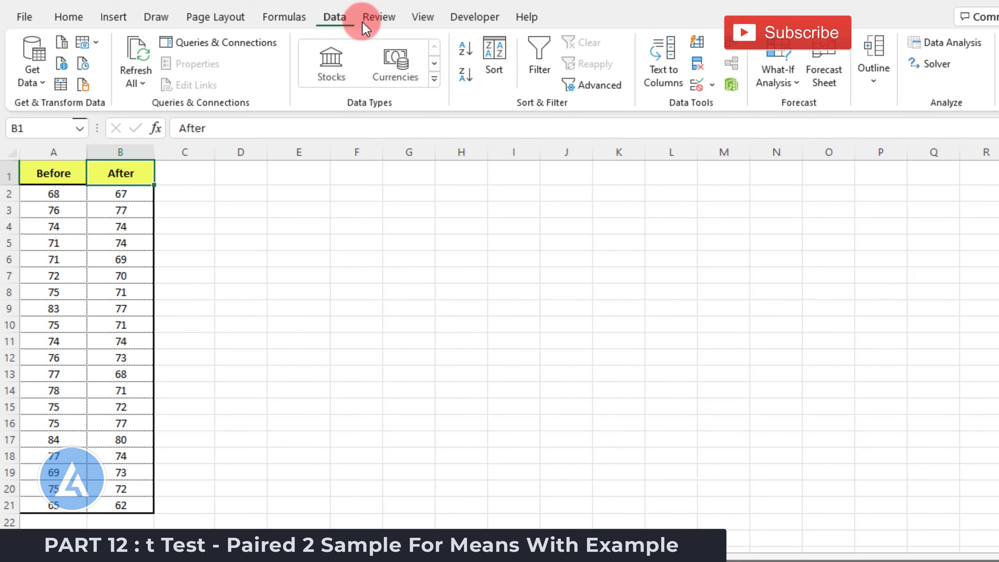
left_click(929, 46)
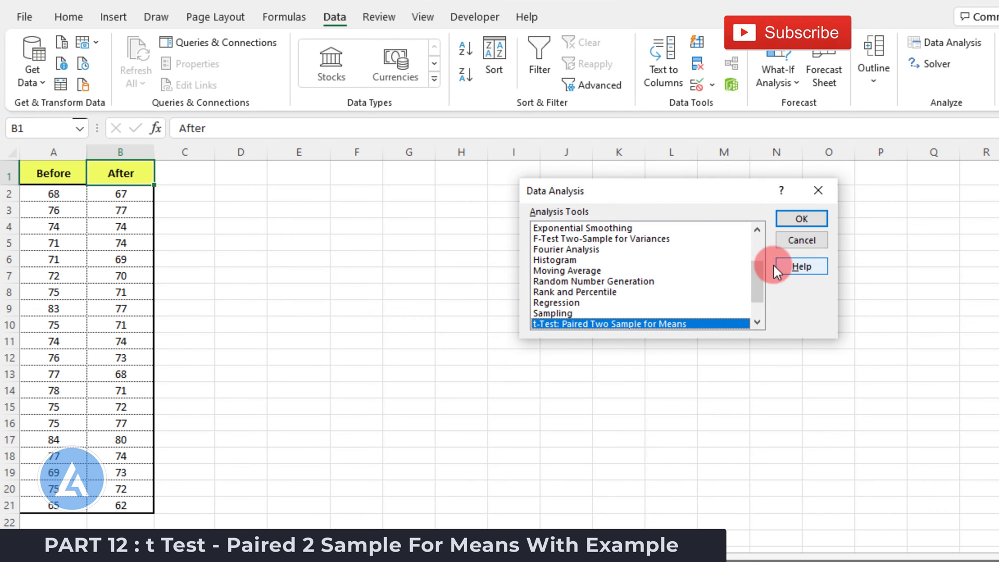
left_click(757, 322)
left_click(757, 322)
left_click(757, 322)
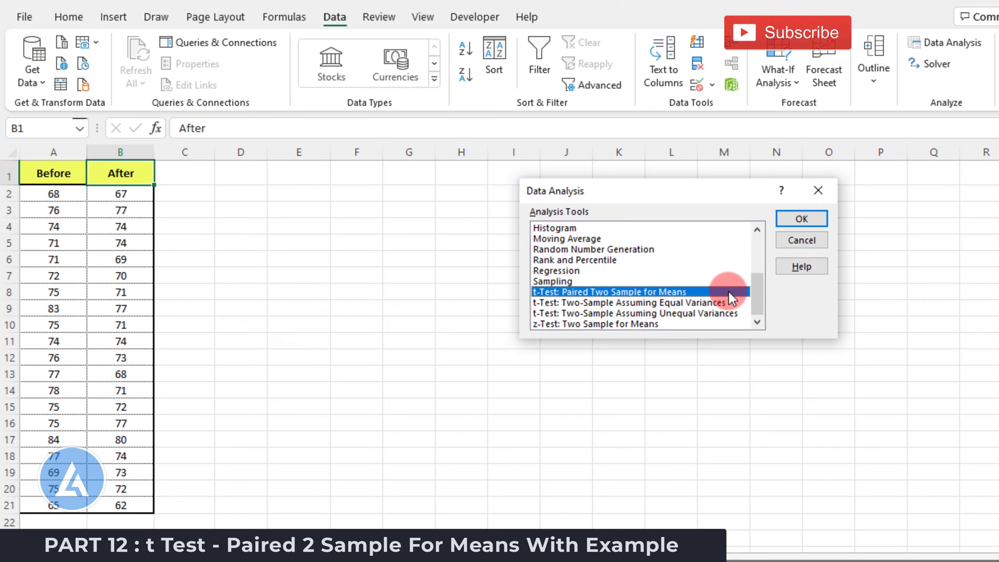
left_click(806, 217)
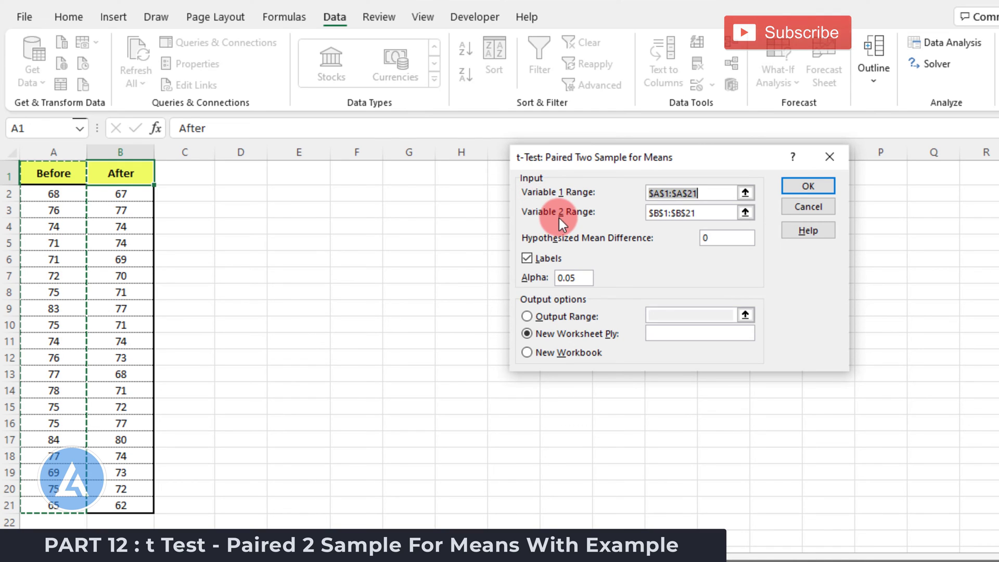
- Run the paired t-test with Variable 1 range $A$1:$A$21 and Variable 2 range $B$1:$B$21, including labels, output to a new worksheet
left_click(745, 193)
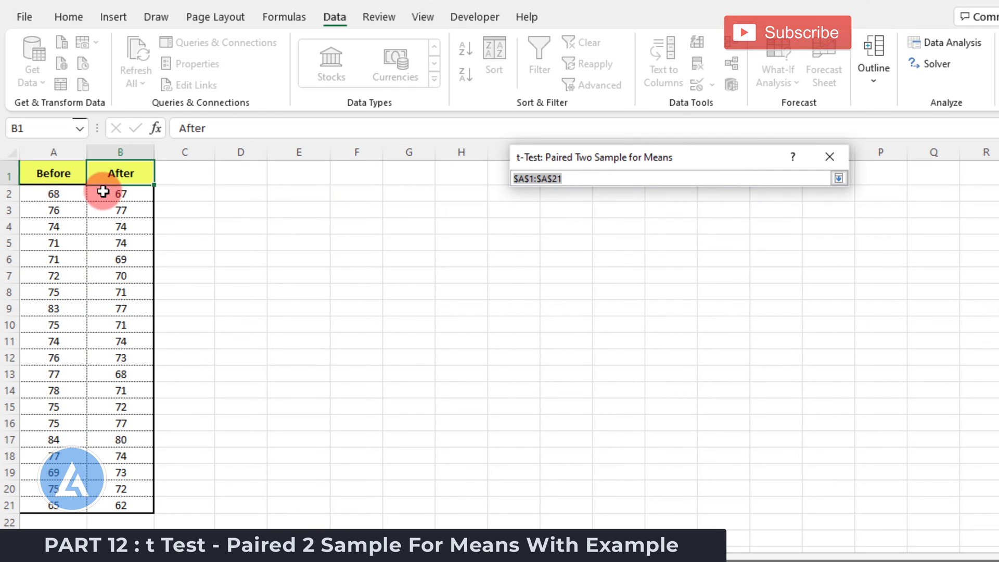
left_click_drag(58, 173, 78, 501)
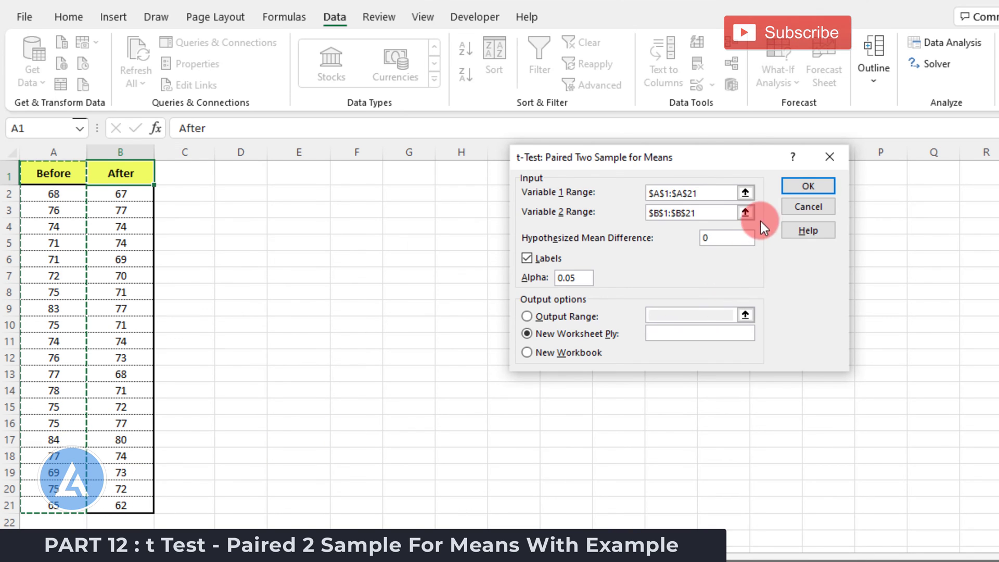
left_click(747, 212)
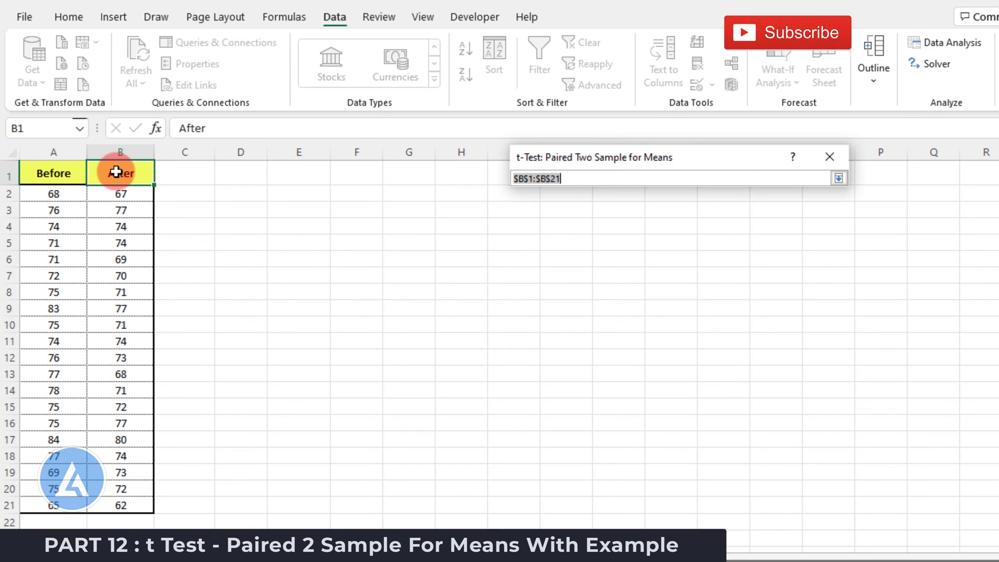
left_click_drag(115, 171, 121, 503)
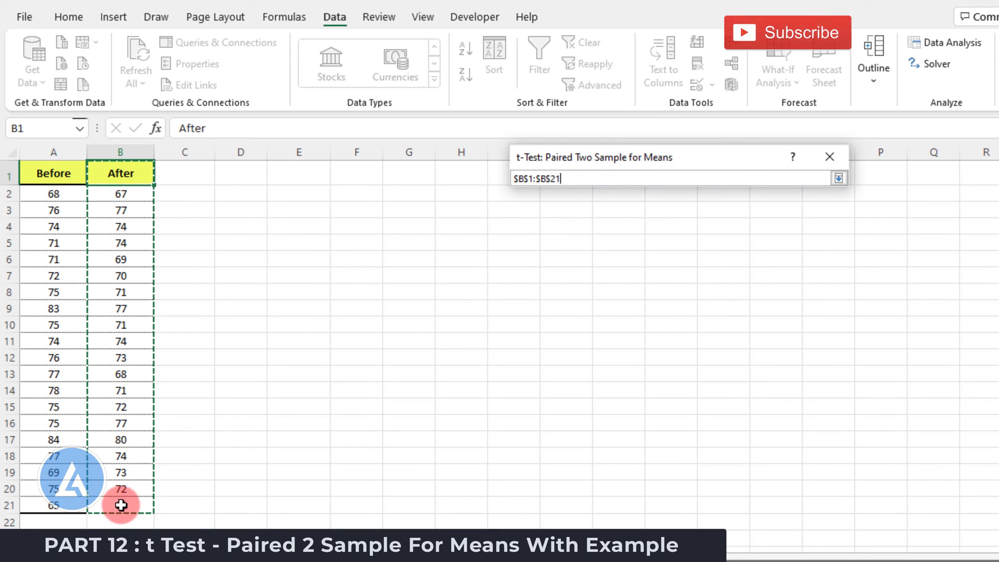
key("Return")
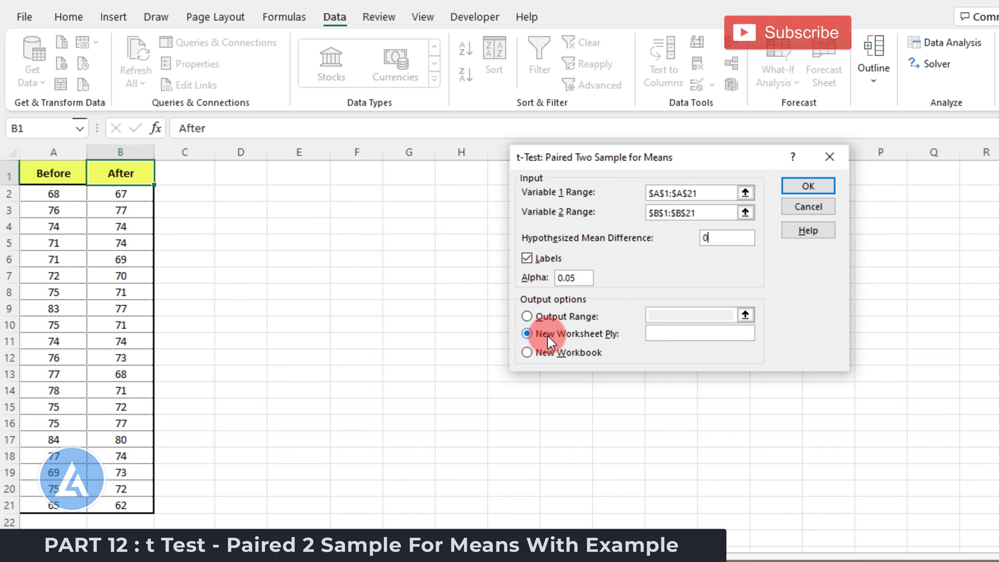
left_click(801, 187)
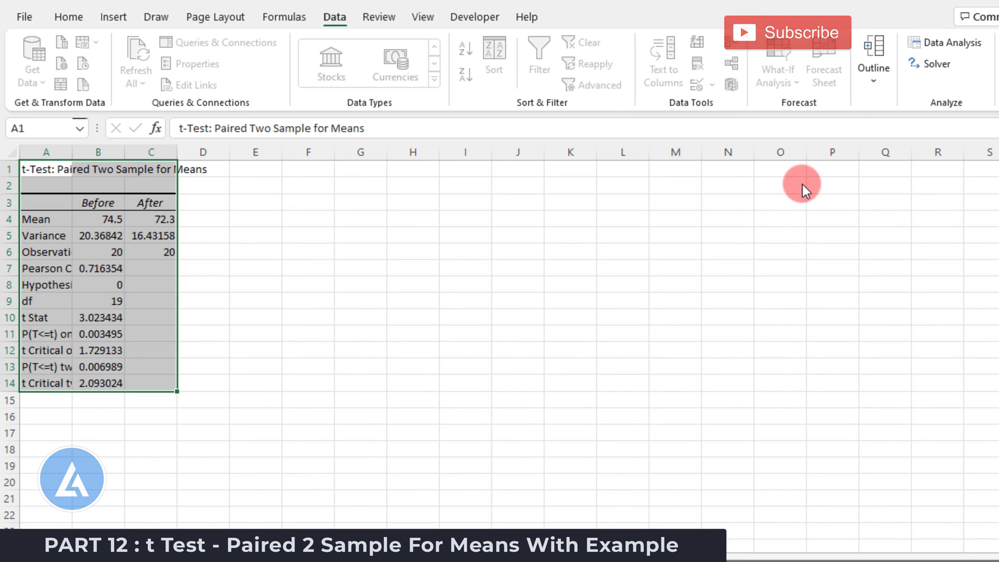
- Fit the widths of columns A and B to the contents of the t-test results table
double_click(74, 151)
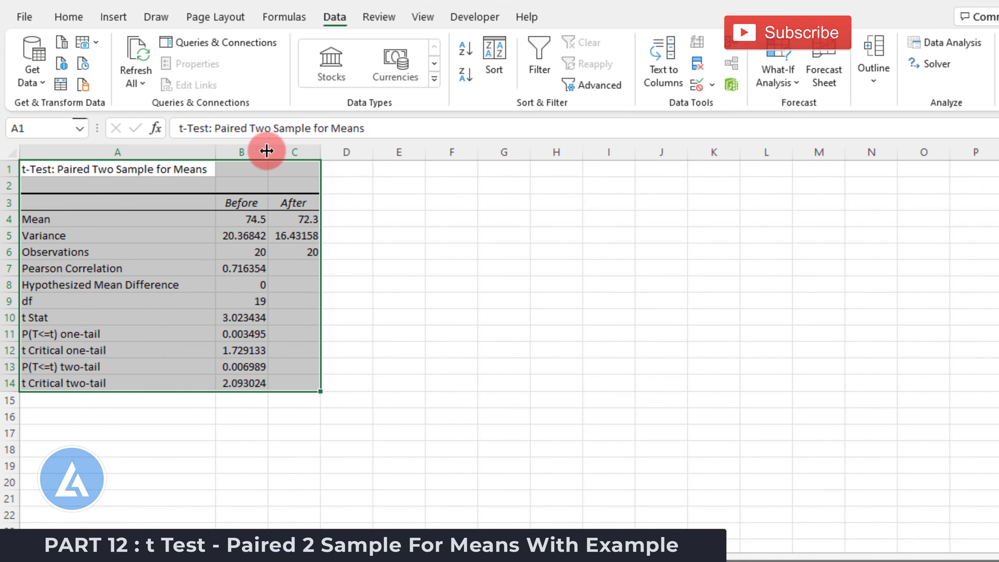
double_click(266, 151)
left_click(290, 199)
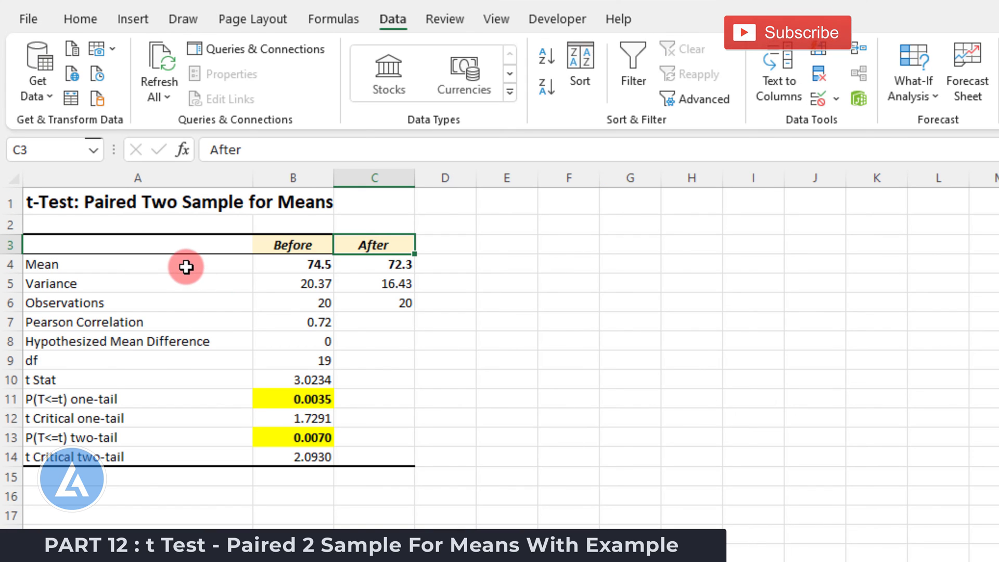
- Review the statistic labels in column A of the t-test output, from Mean down to t Critical two-tail
left_click(186, 267)
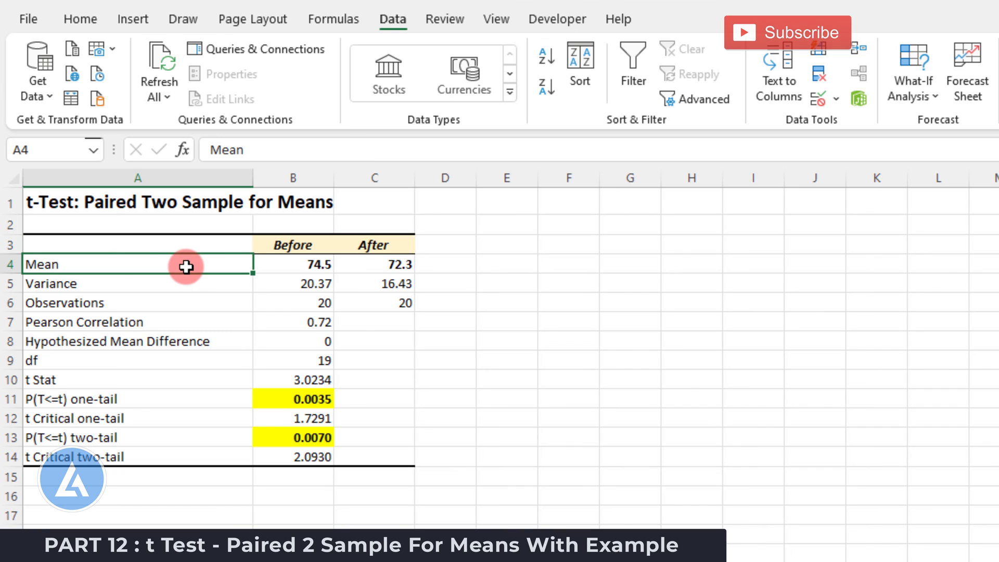
left_click(156, 284)
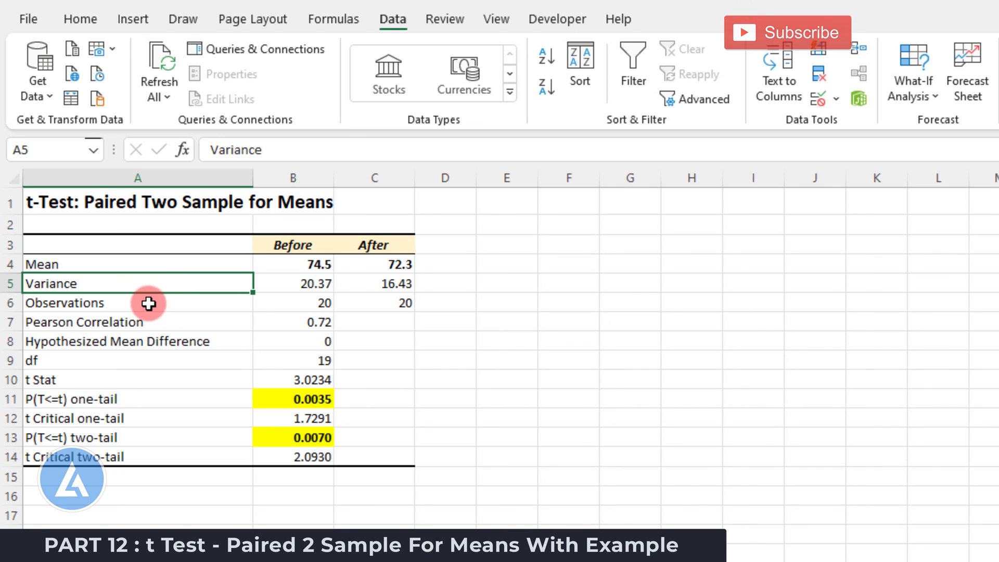
left_click(149, 302)
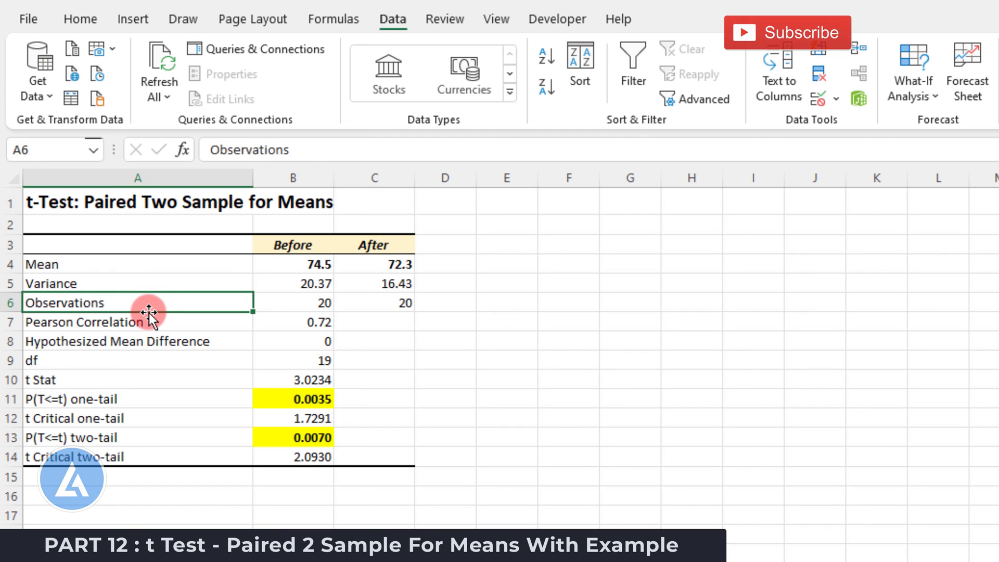
left_click(148, 323)
left_click(167, 340)
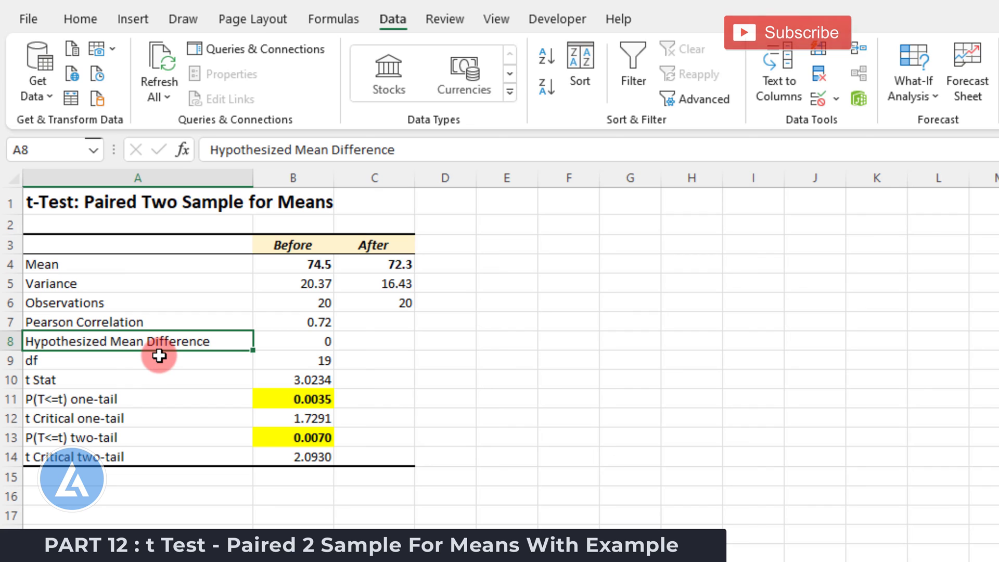
left_click(159, 358)
double_click(159, 358)
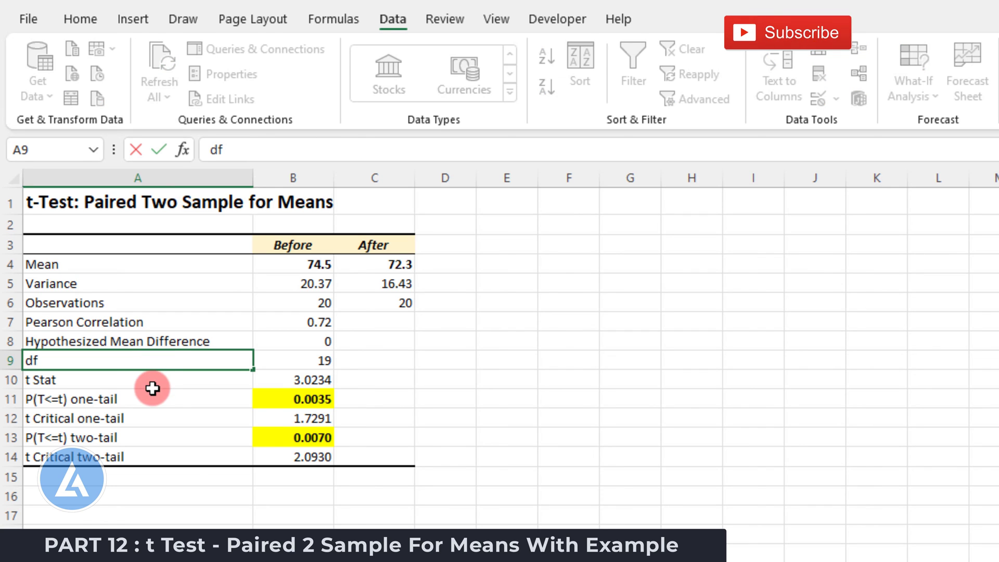
left_click(152, 381)
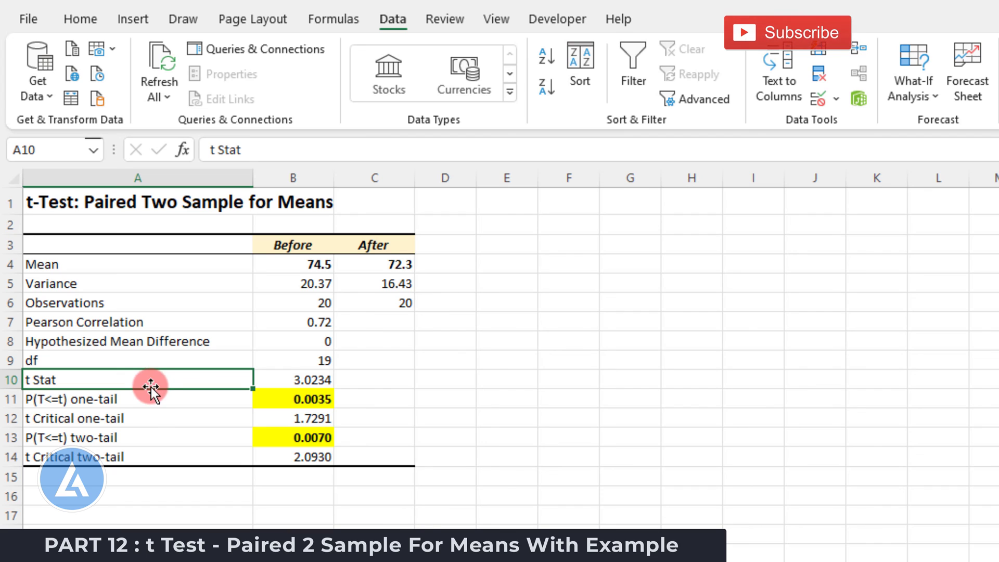
left_click(157, 415)
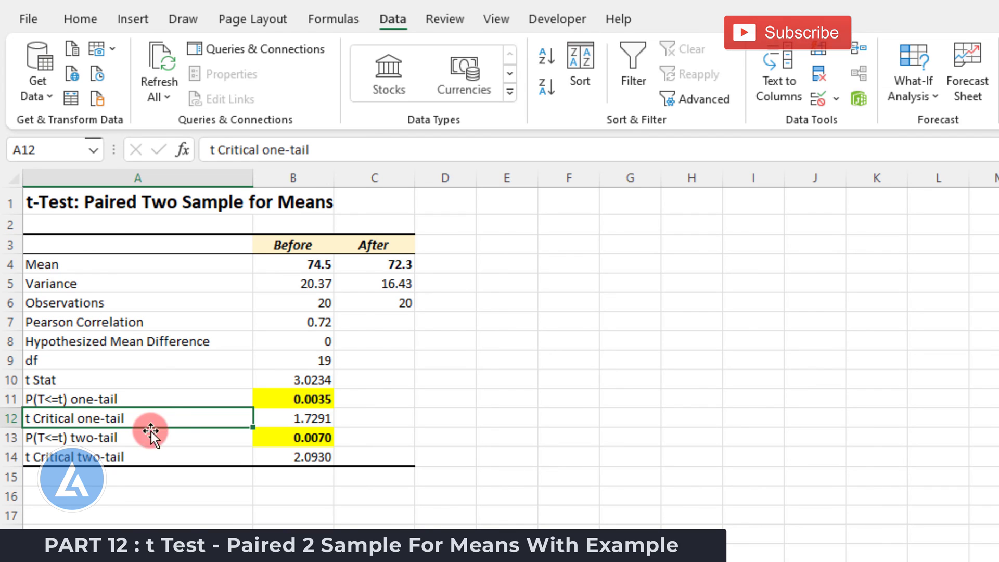
left_click(141, 456)
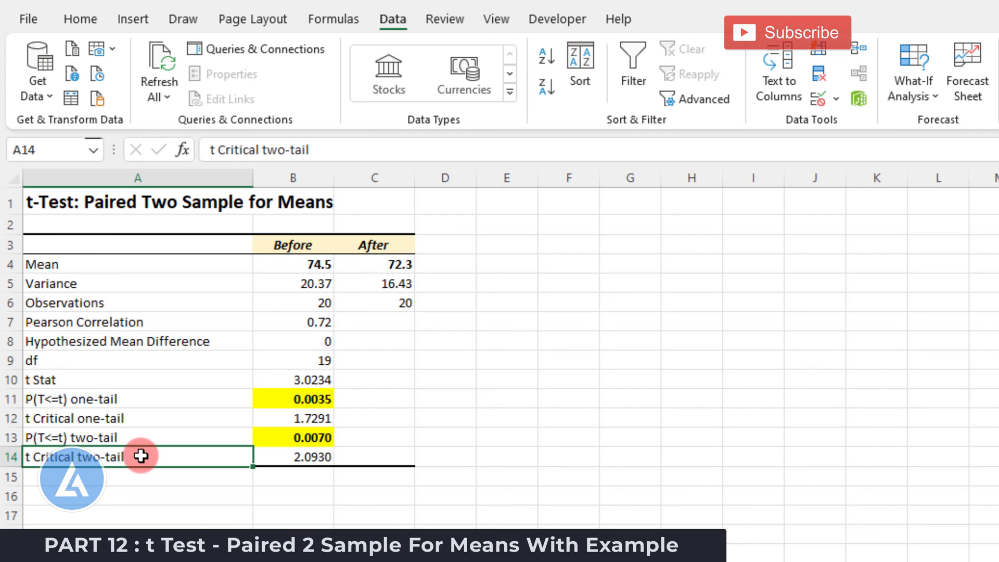
left_click(141, 440)
left_click(140, 454)
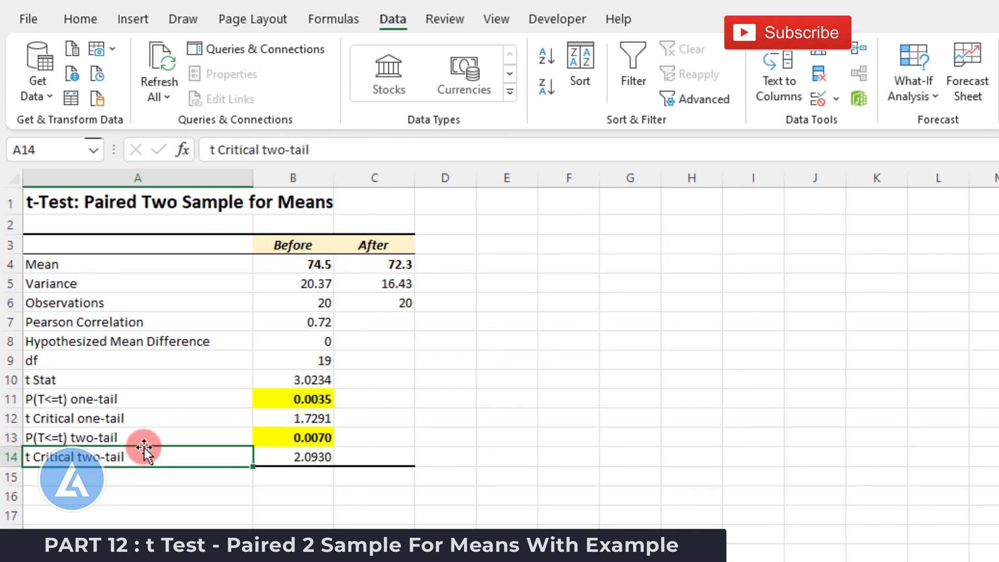
left_click(163, 400)
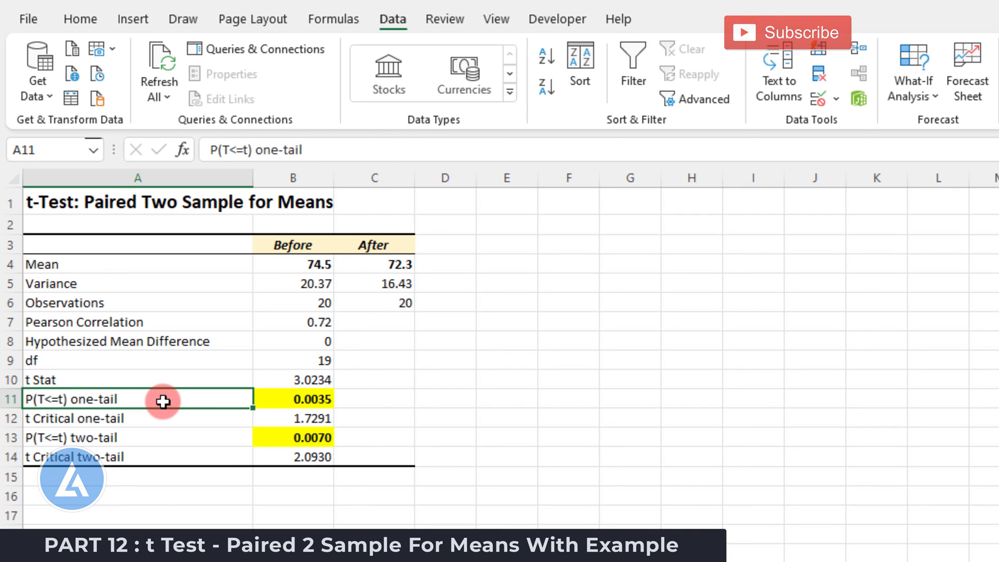
left_click(147, 438)
- Examine the mean, variance and number of observations for the Before and After samples
left_click(168, 264)
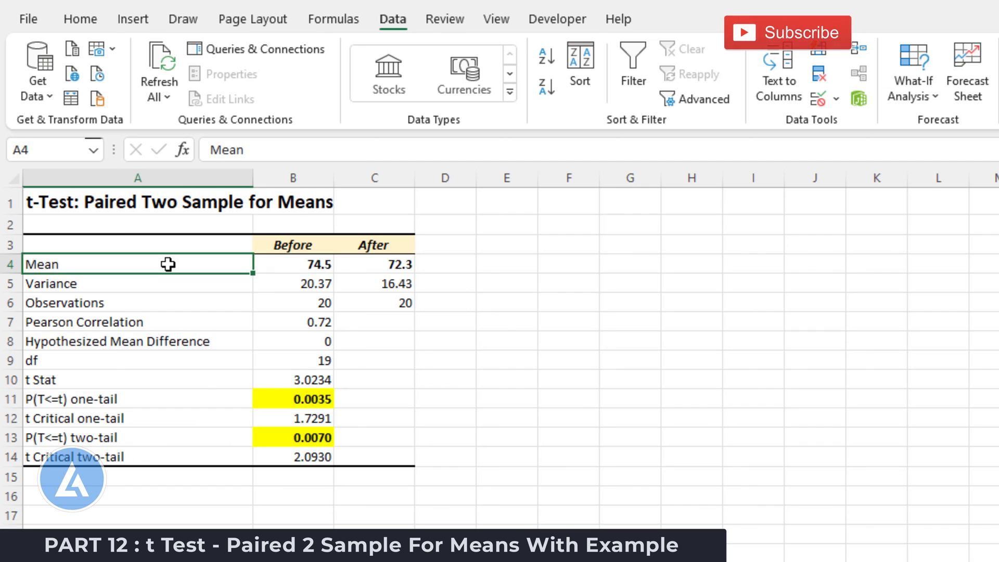
left_click(276, 265)
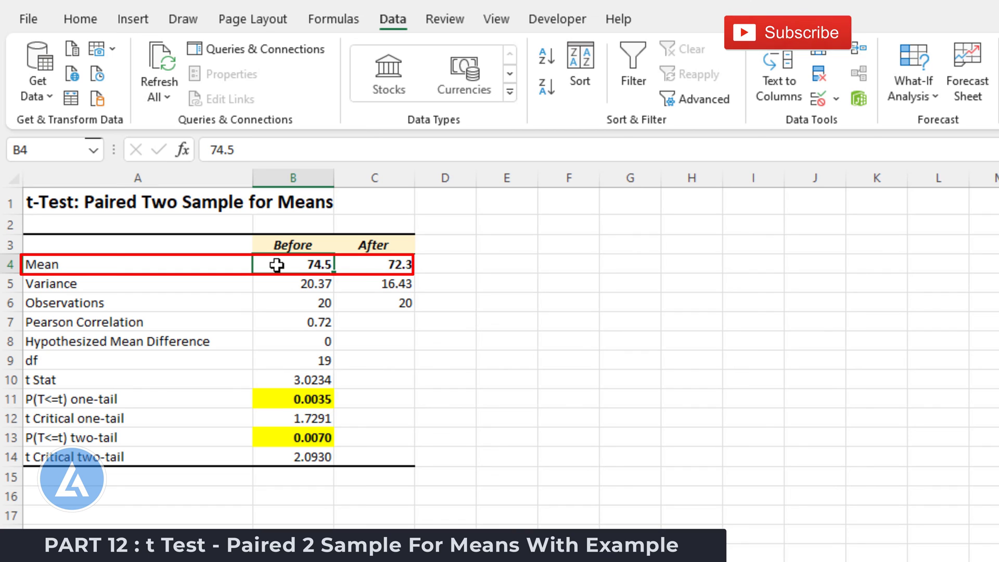
left_click(348, 265)
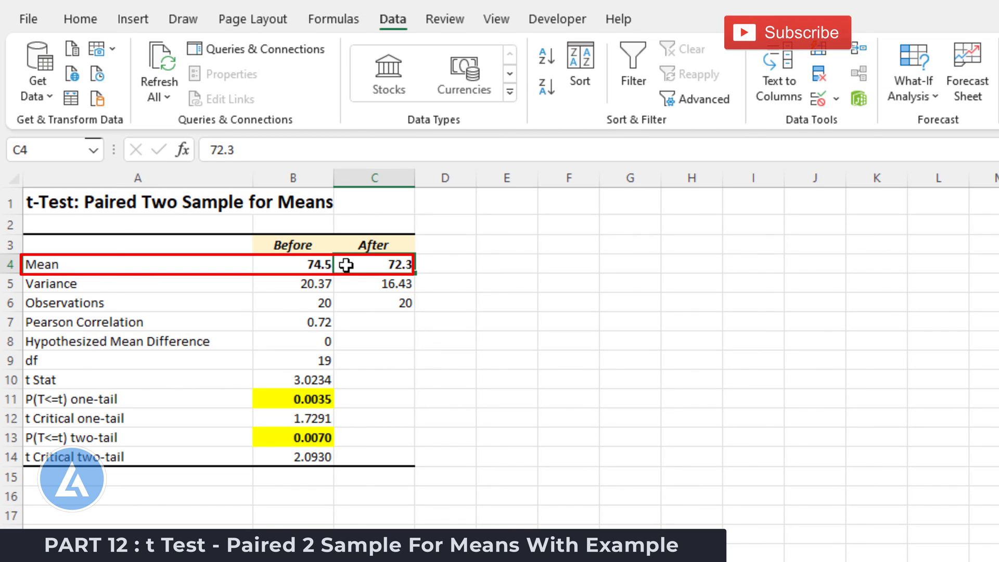
left_click(272, 285)
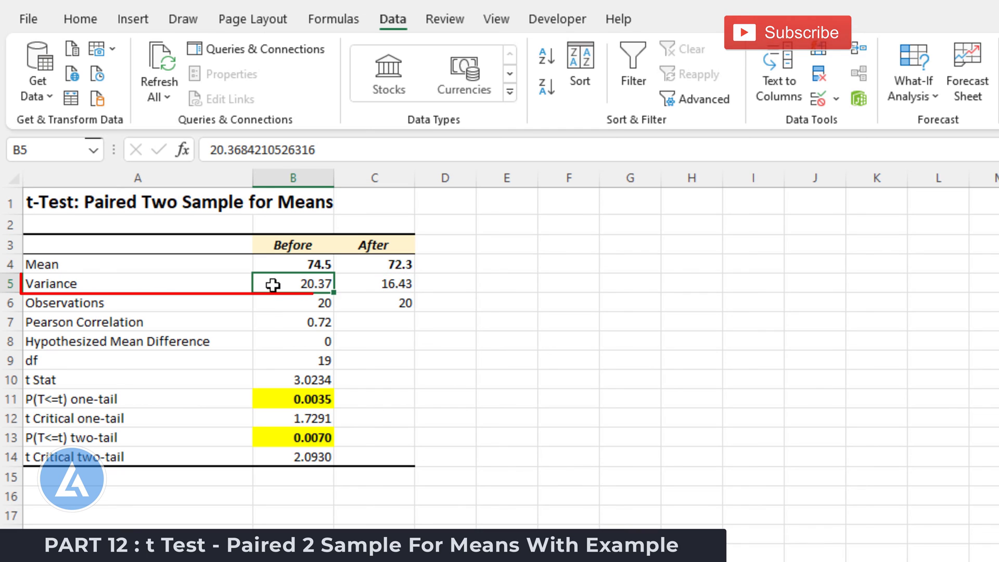
left_click(360, 288)
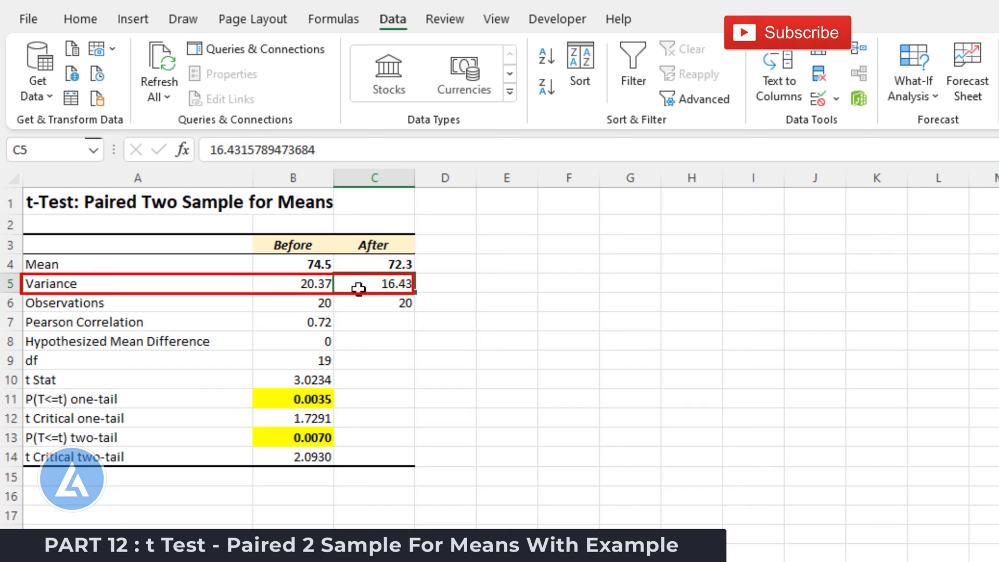
left_click(276, 303)
left_click_drag(276, 302, 390, 306)
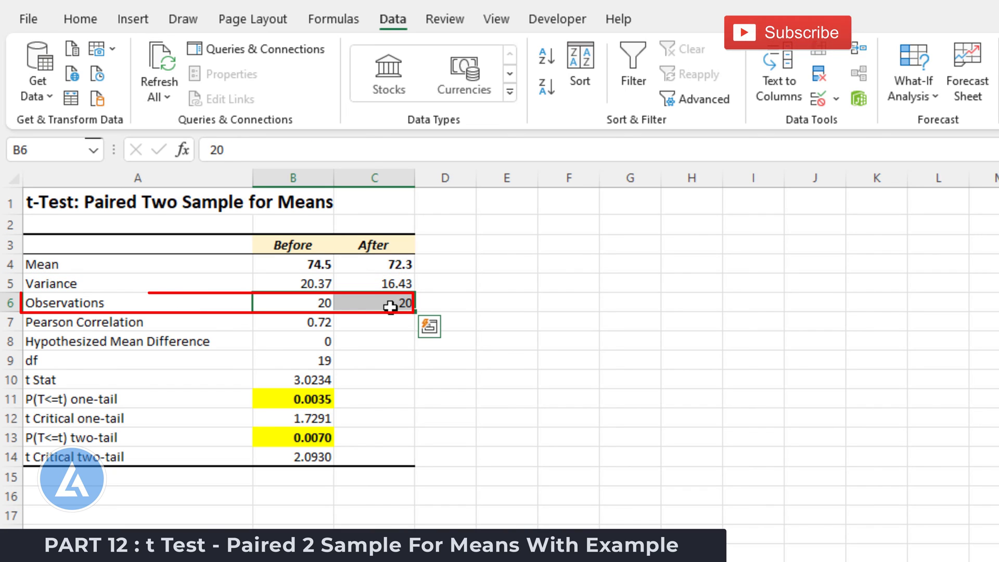
left_click(350, 301)
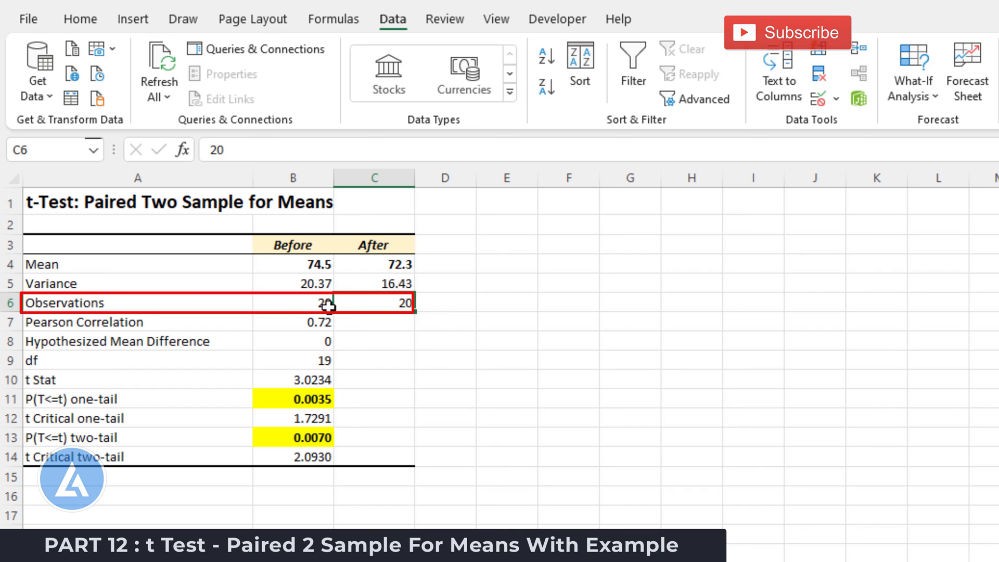
- Compare the Before and After means and check the one-tail and two-tail P-values
left_click(207, 266)
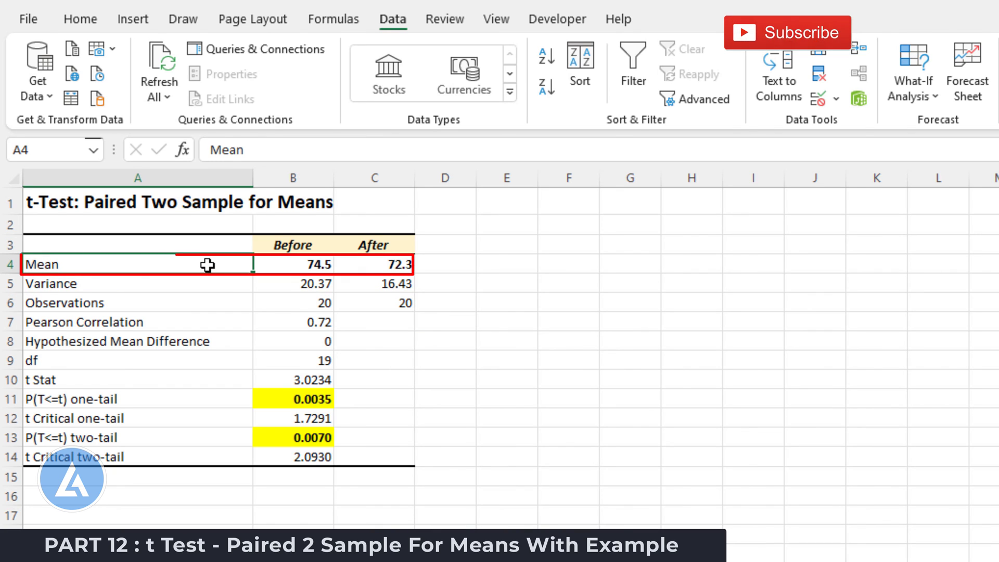
left_click(281, 263)
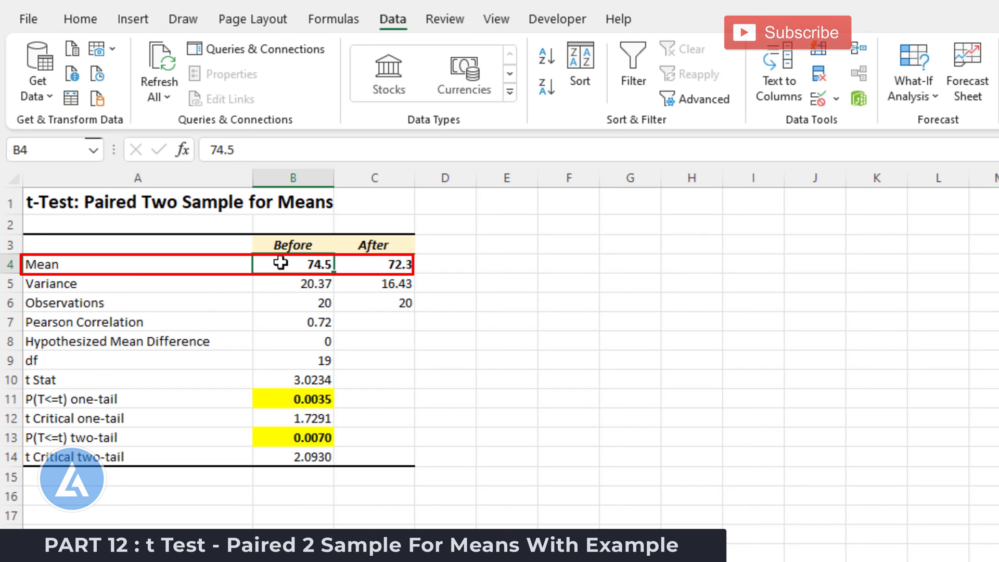
left_click(352, 262)
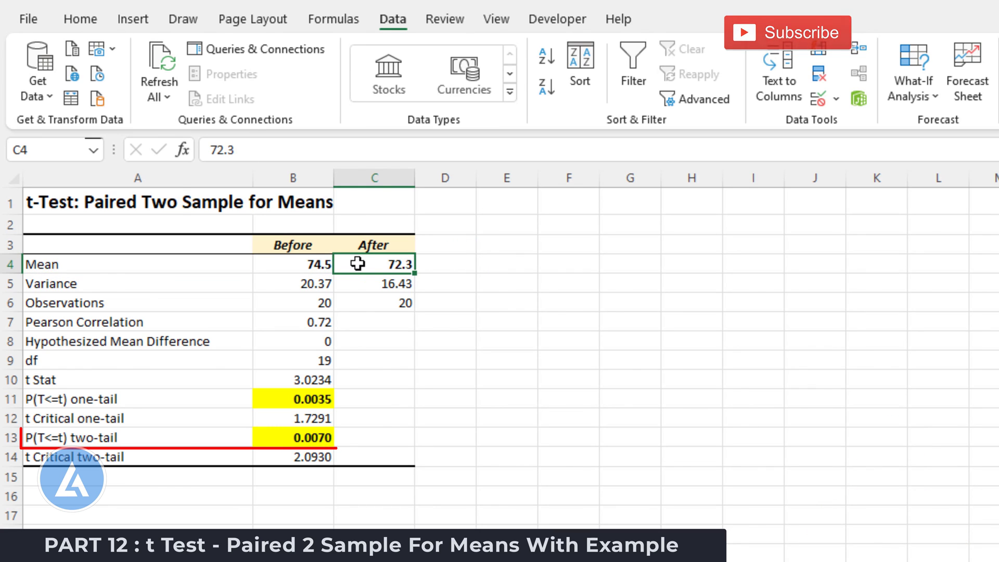
left_click(306, 400)
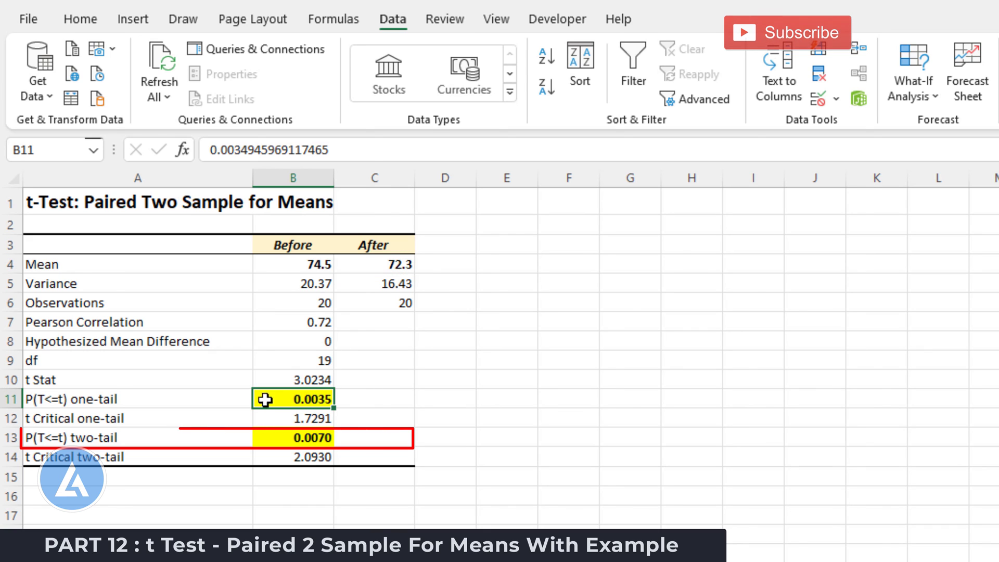
left_click(270, 441)
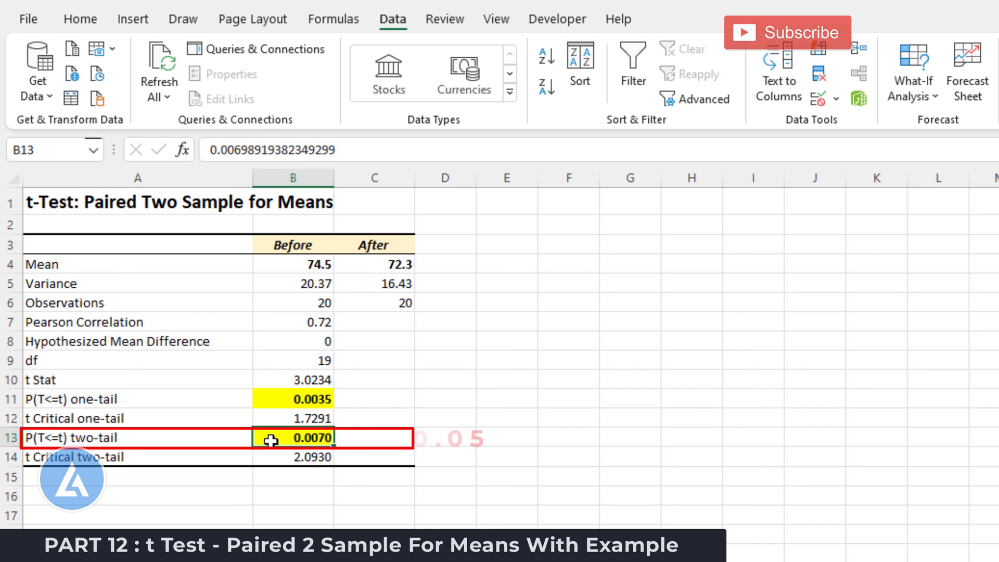